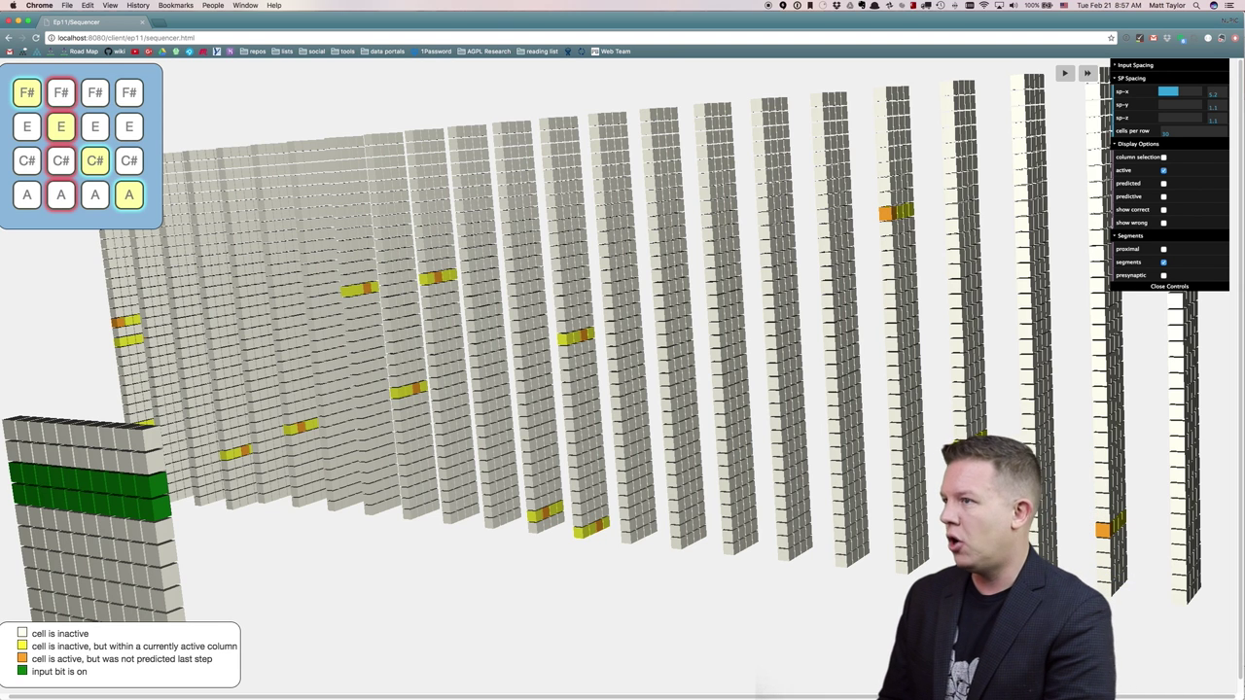
Enable the 'predicted' display option after briefly toggling 'predictive' on and off.
click(1165, 198)
click(1165, 197)
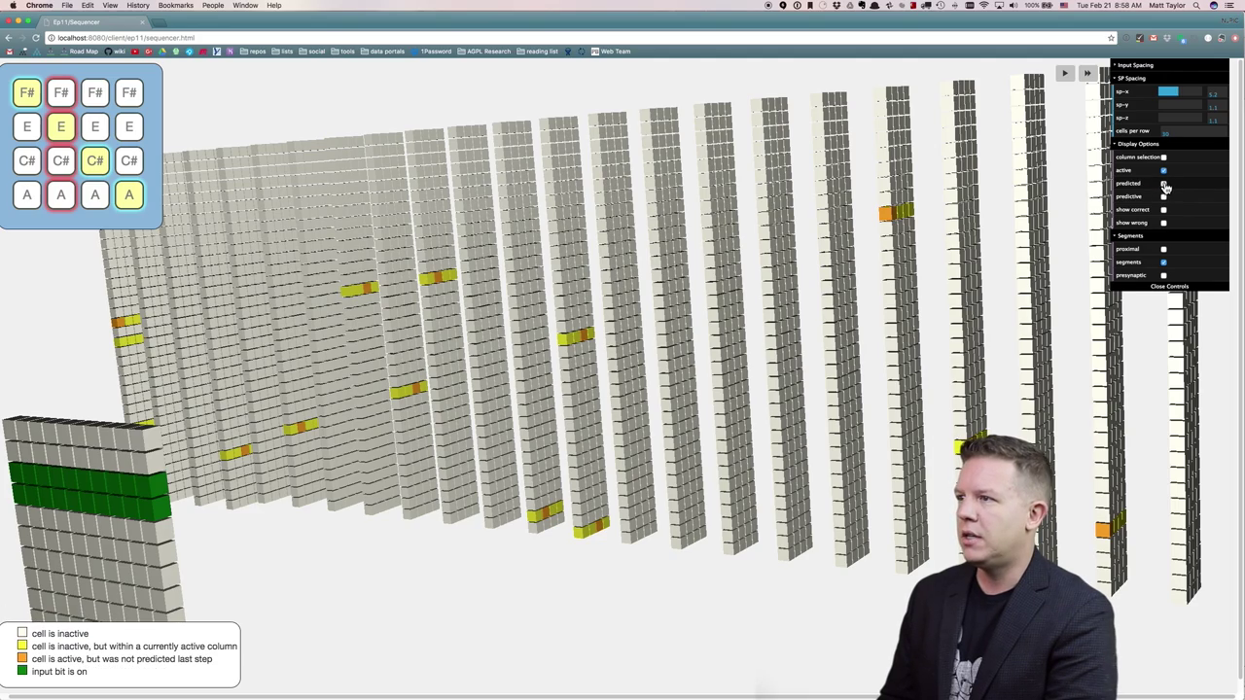
click(1164, 183)
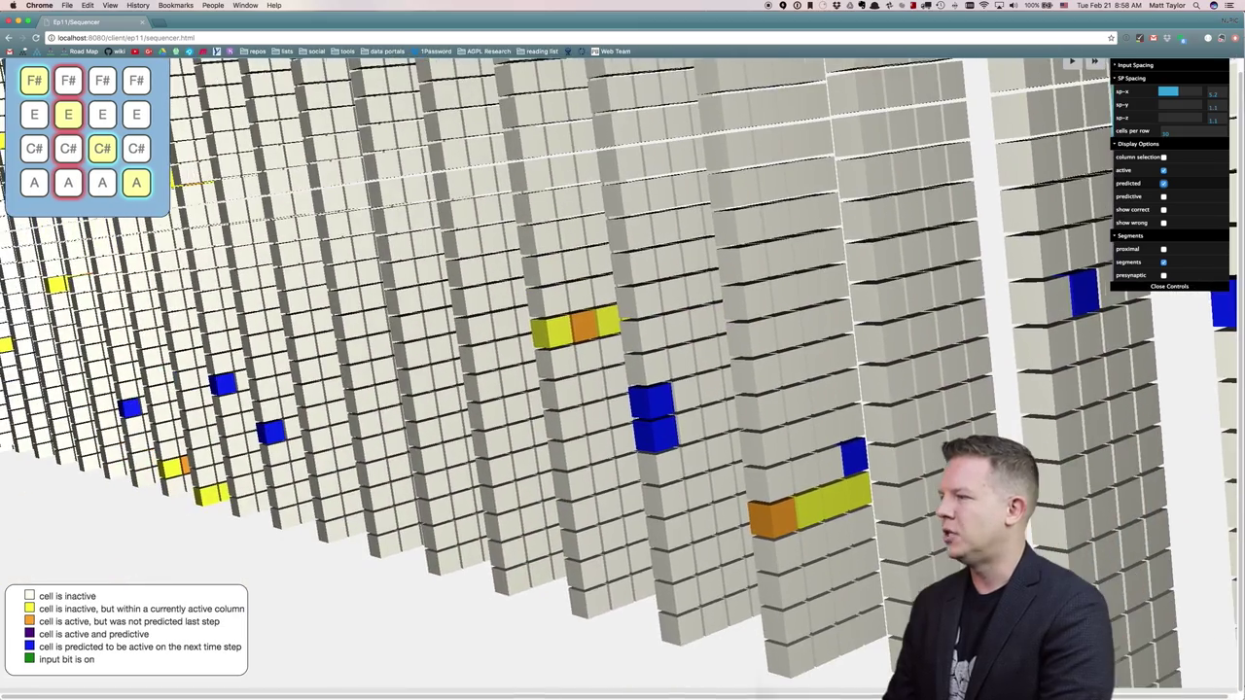
Select a blue predicted cell so its segment lines to active cells are drawn.
click(655, 403)
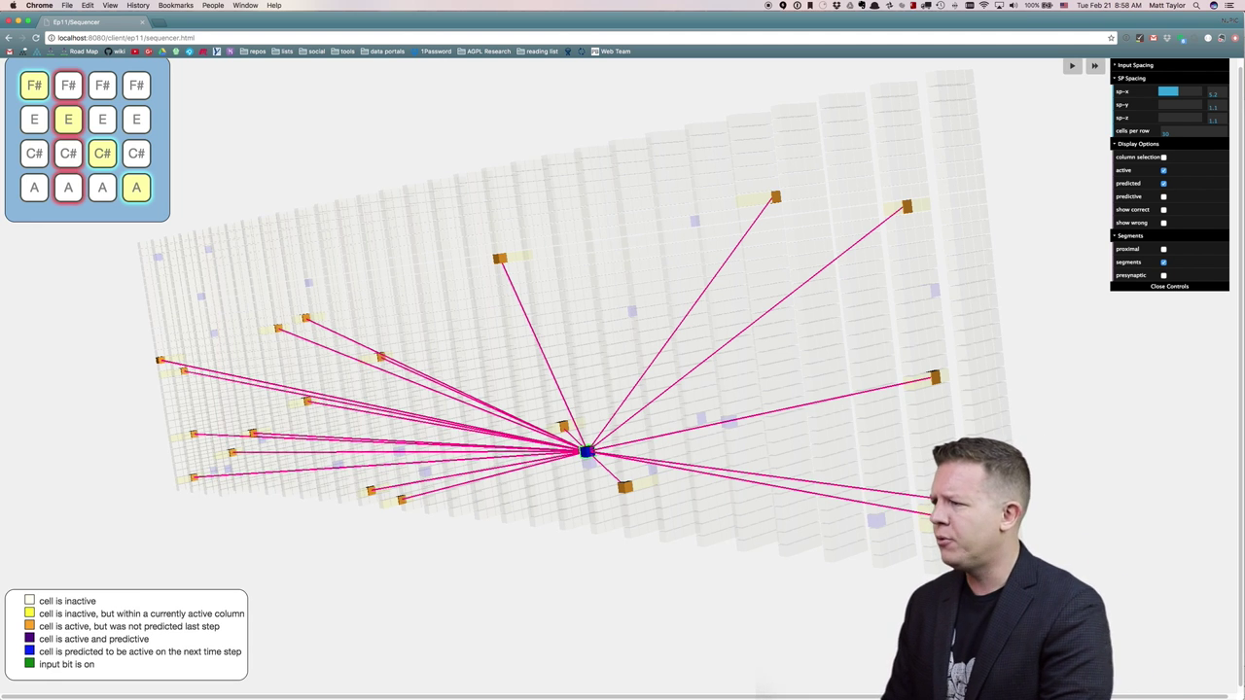
Display the segment lines of several different blue predicted cells one after another.
click(735, 429)
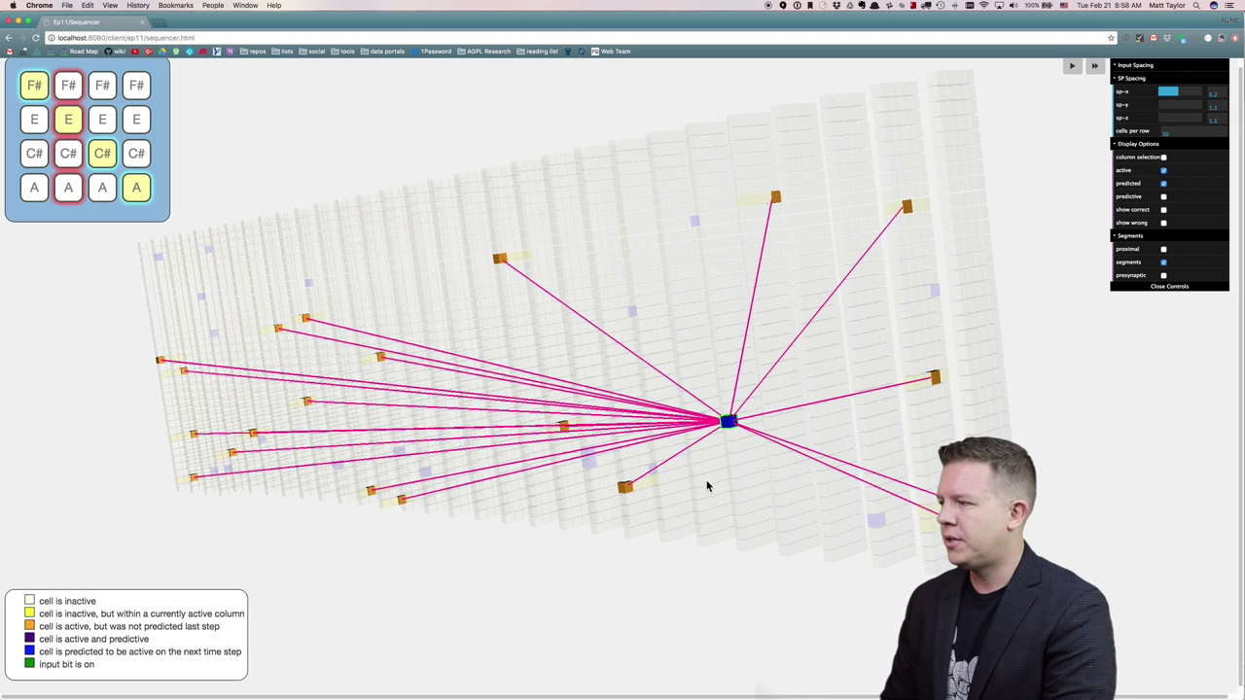
click(595, 467)
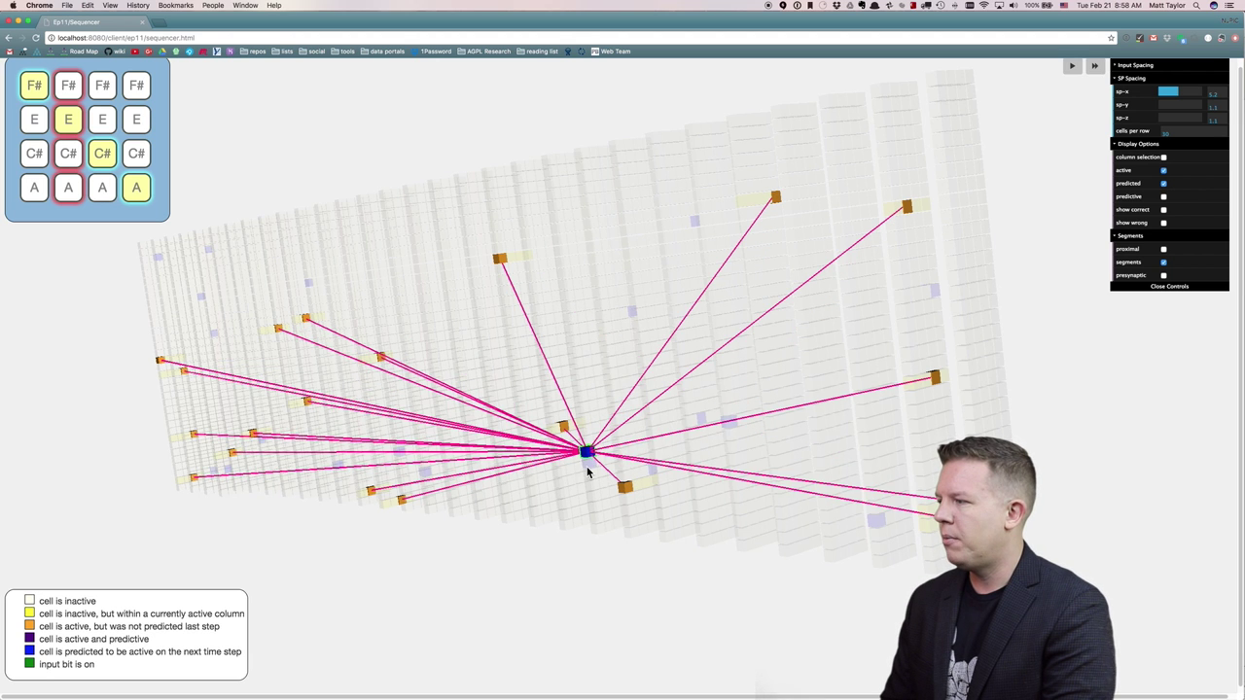
click(588, 470)
click(876, 524)
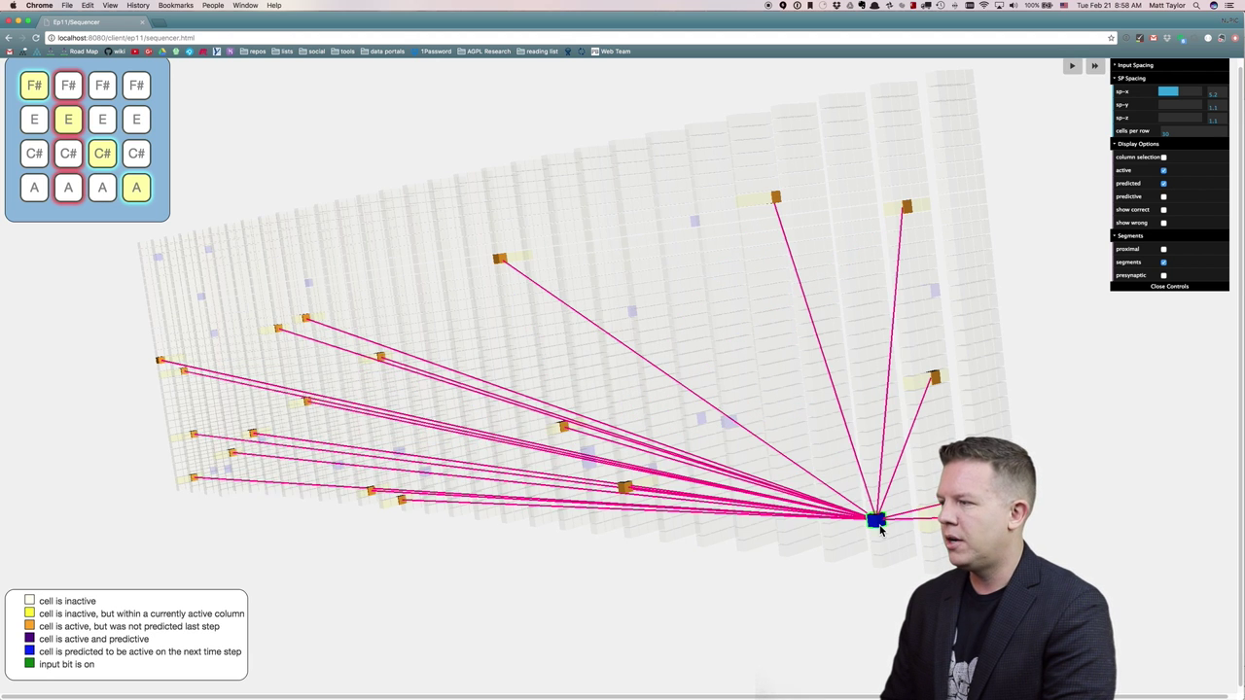
click(735, 430)
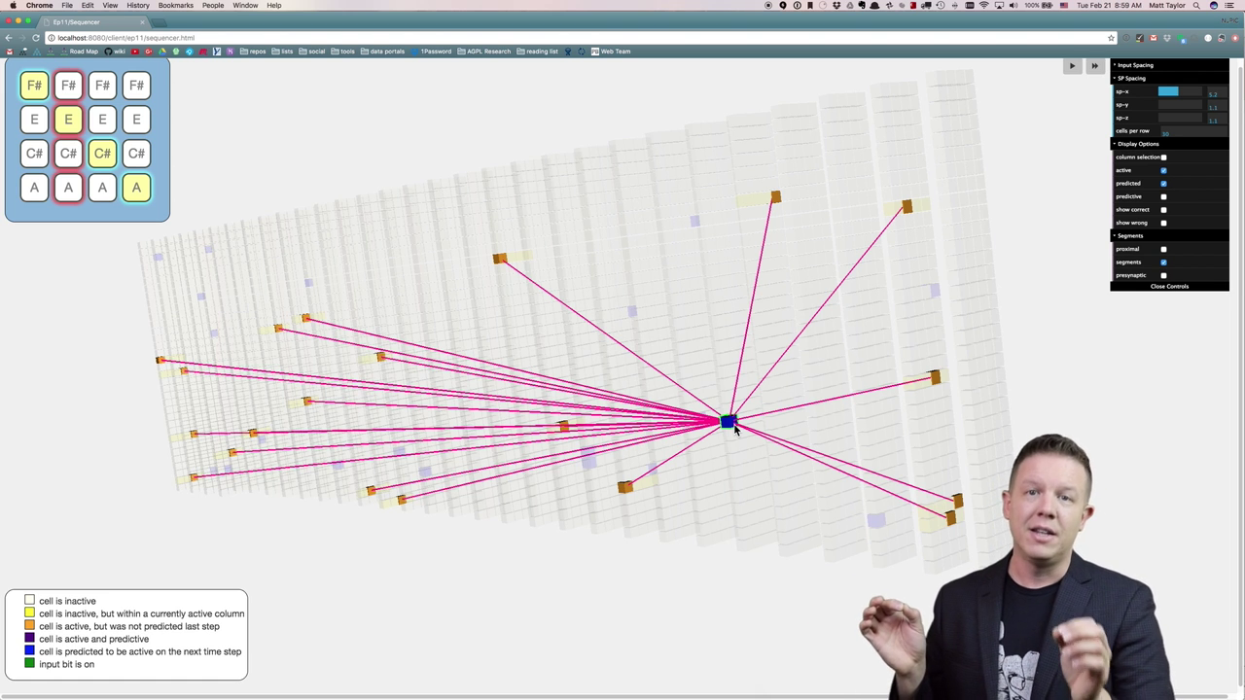
Deselect the cell to restore the full coloured grid and step forward one note.
click(736, 430)
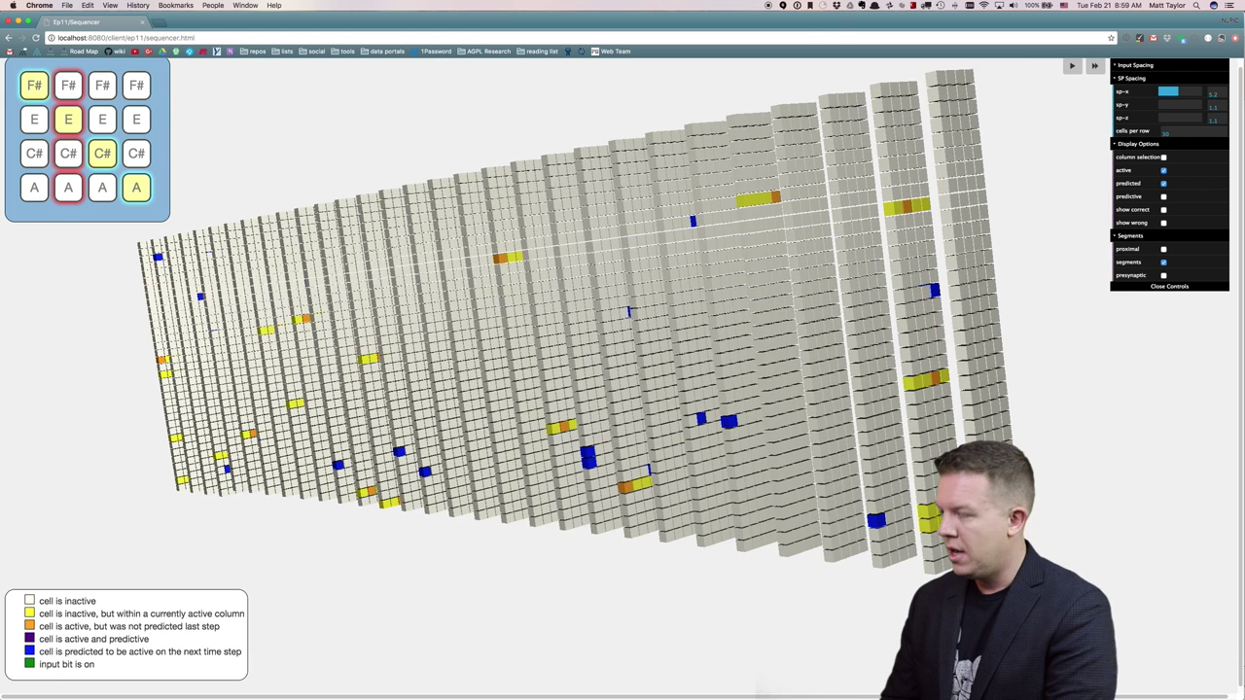
click(1096, 66)
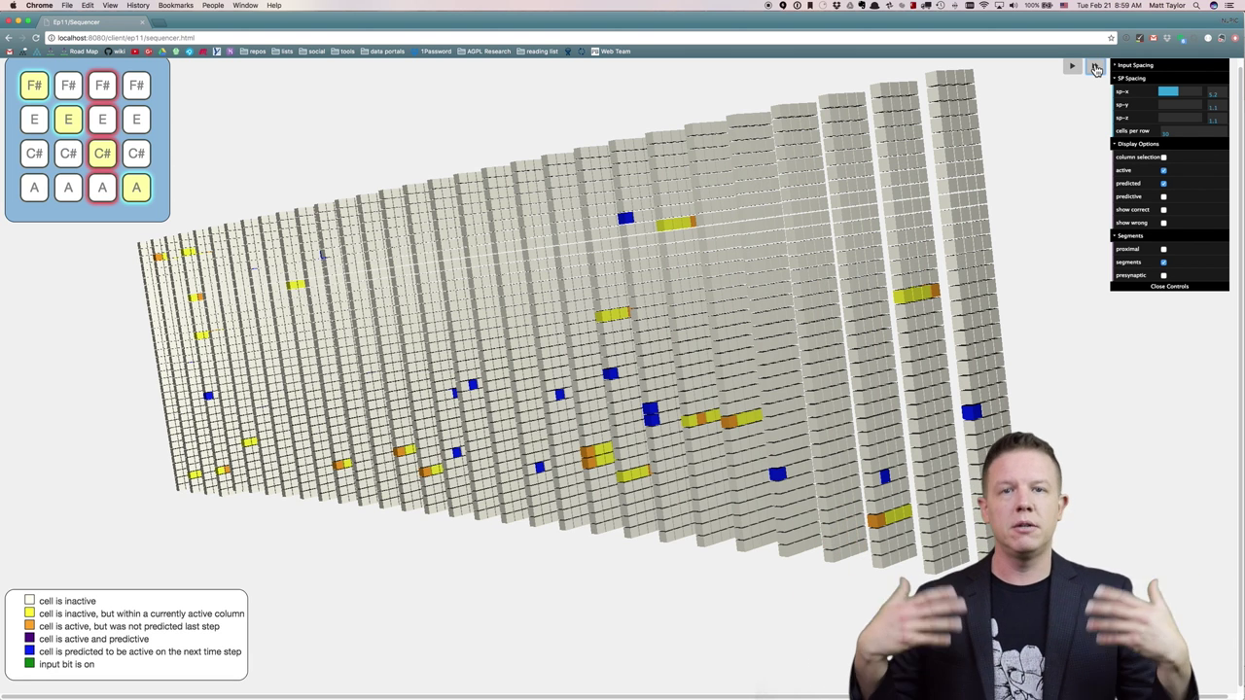
Hide the active and predicted colouring, step one note, and start playback.
click(1096, 67)
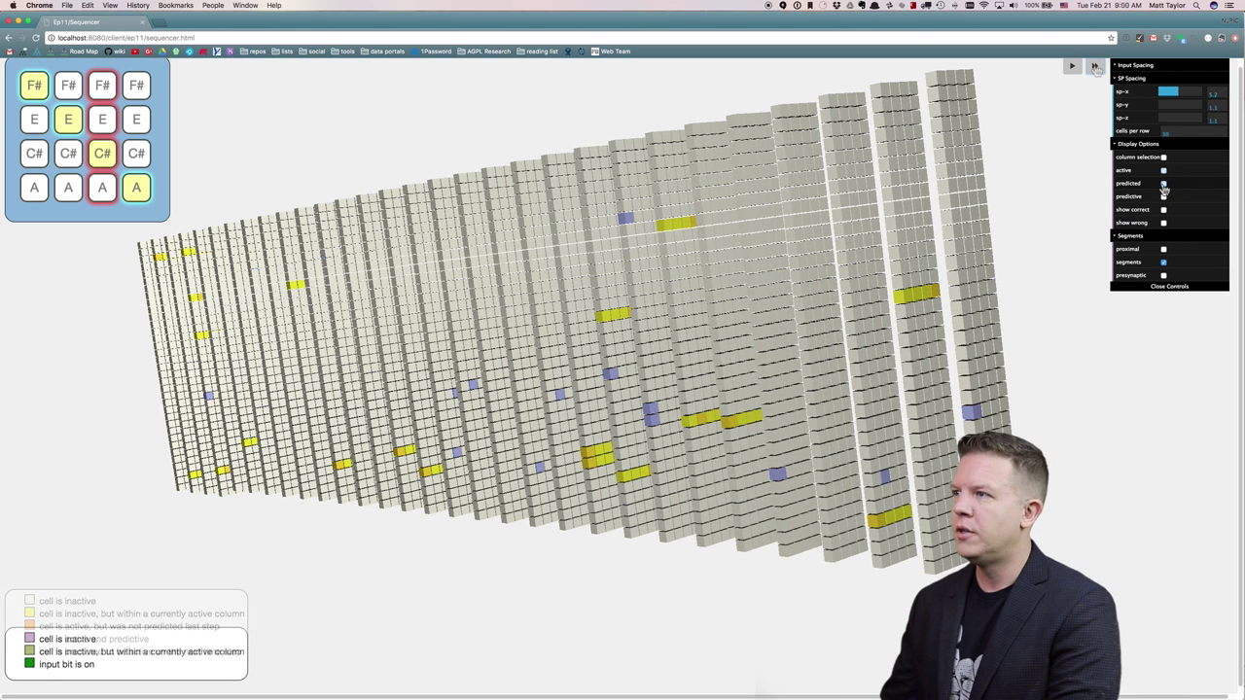
click(1094, 67)
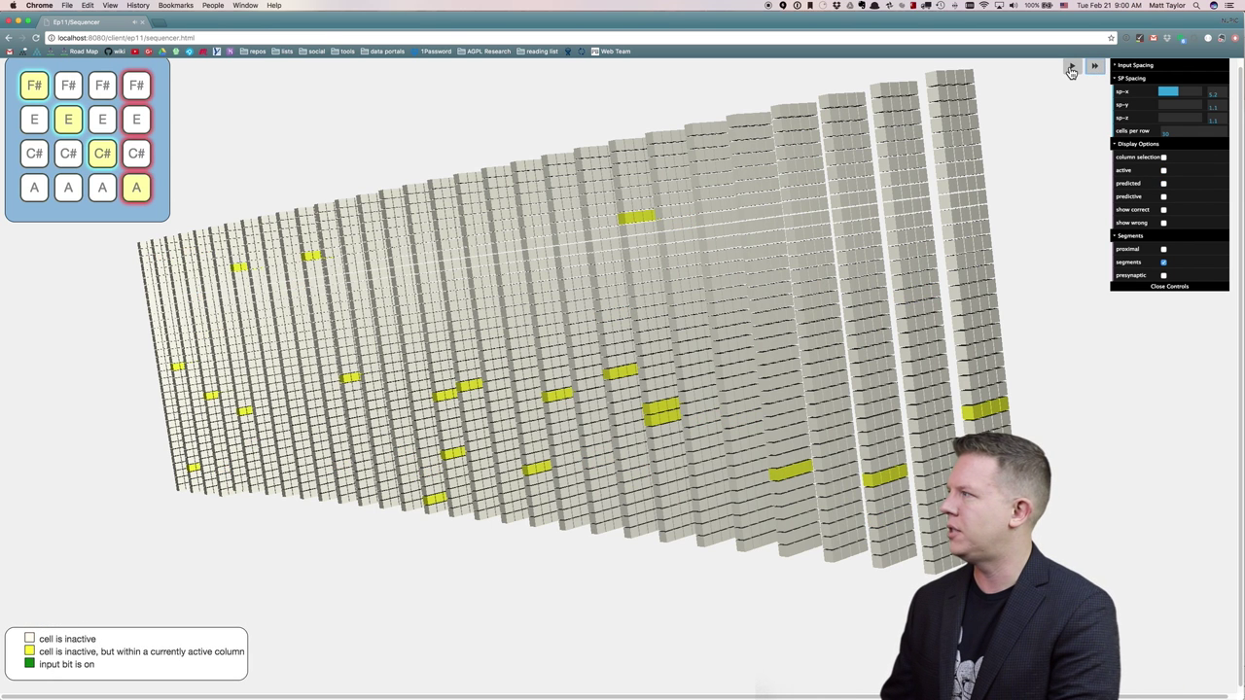
click(1071, 68)
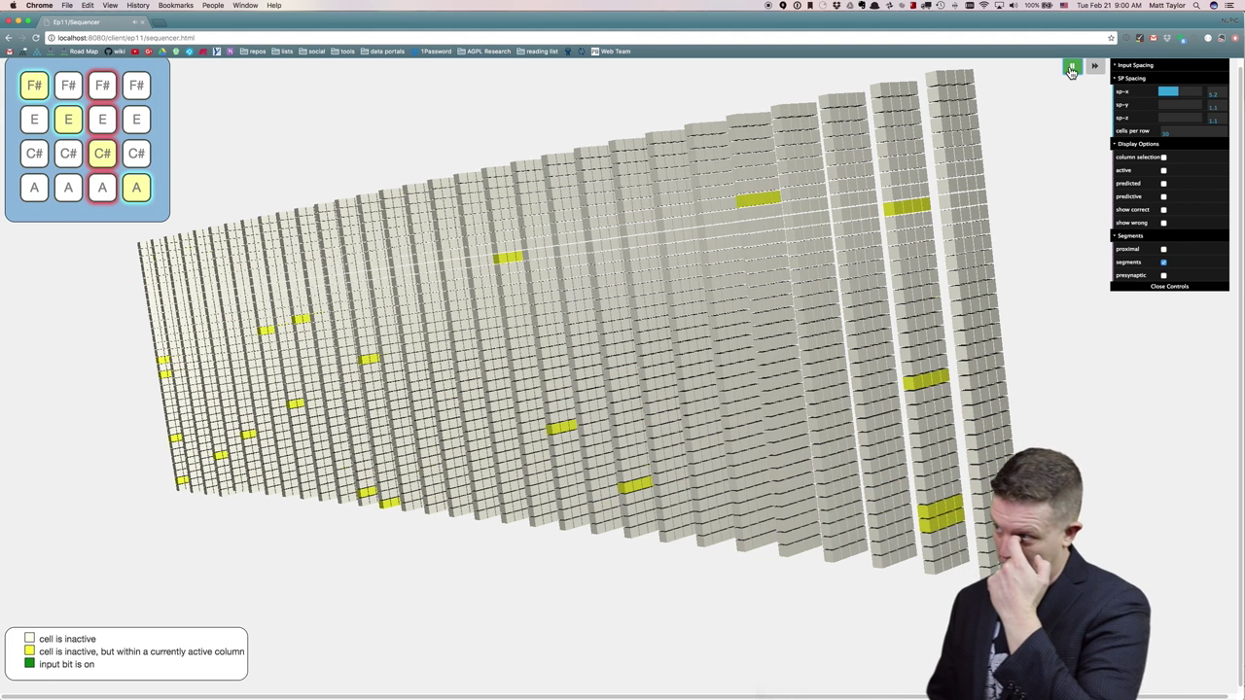
Show active and predicted cells again during playback, then pause the sequence.
click(1164, 170)
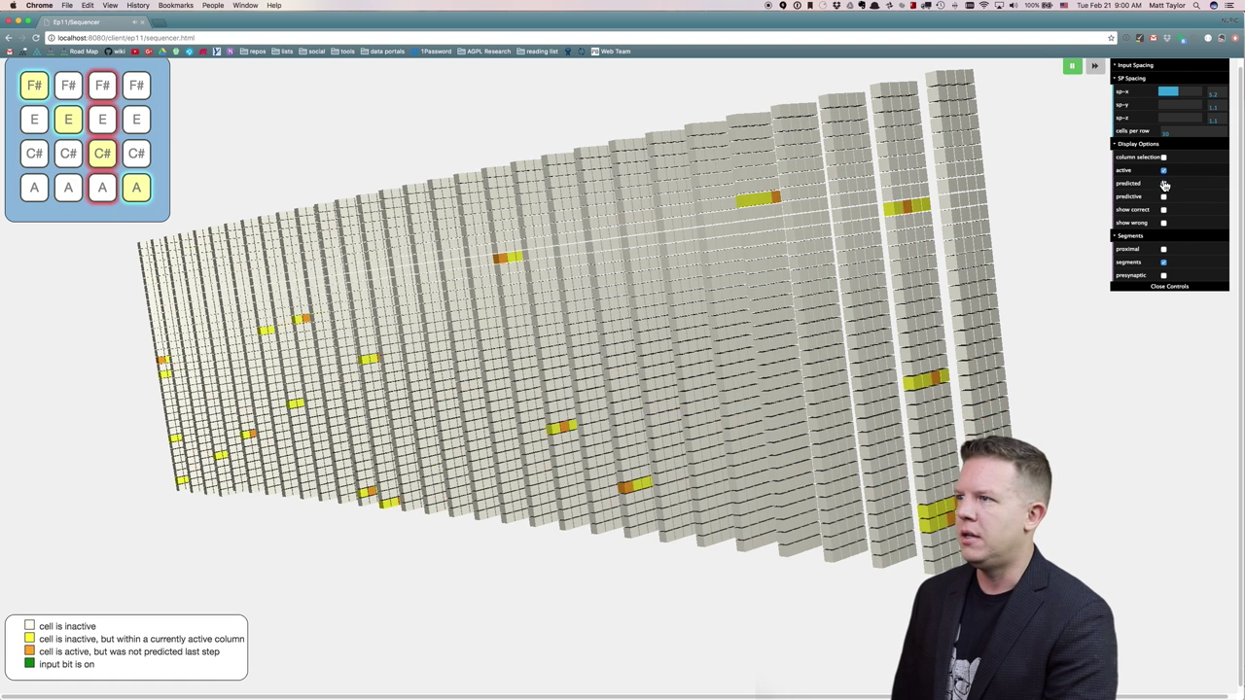
click(1165, 185)
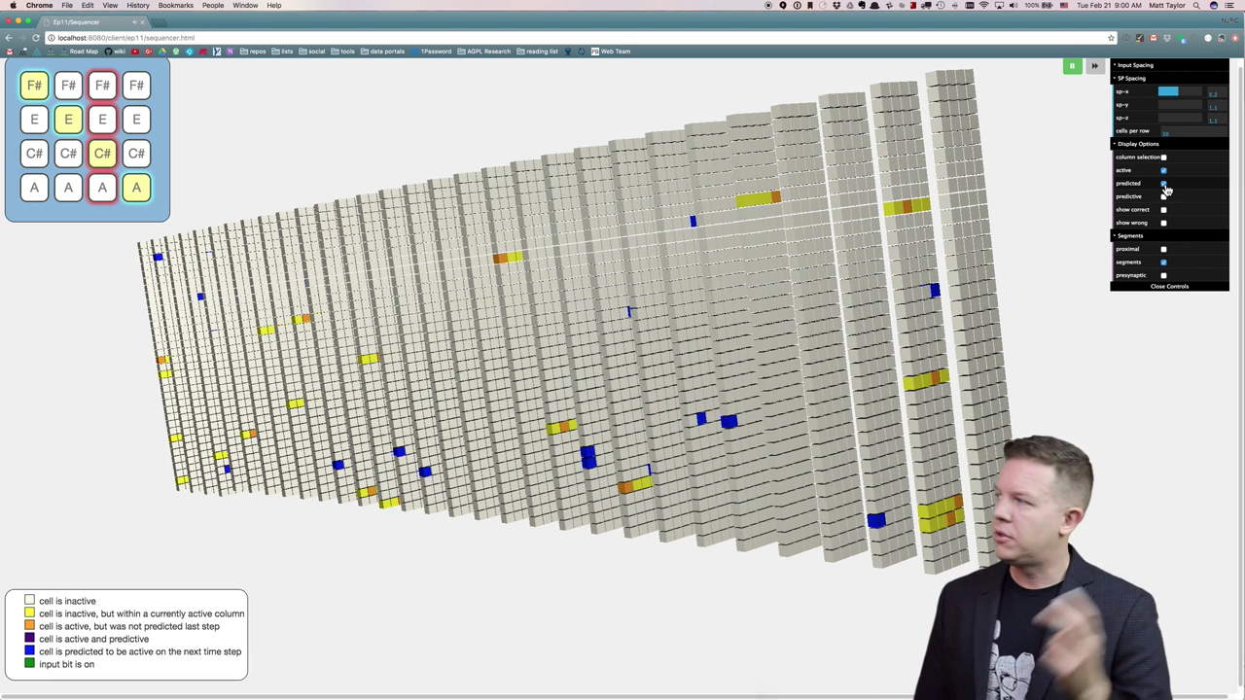
click(1071, 69)
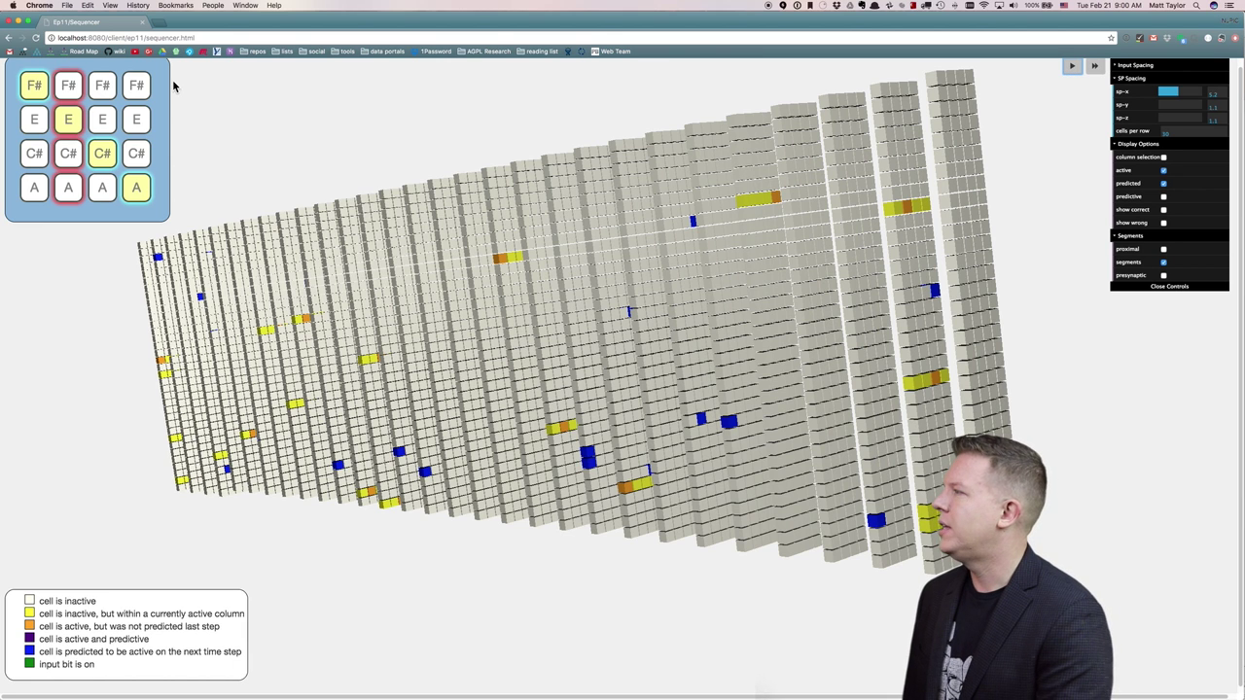
Replace C# with F# as the third note and step onto it.
click(102, 153)
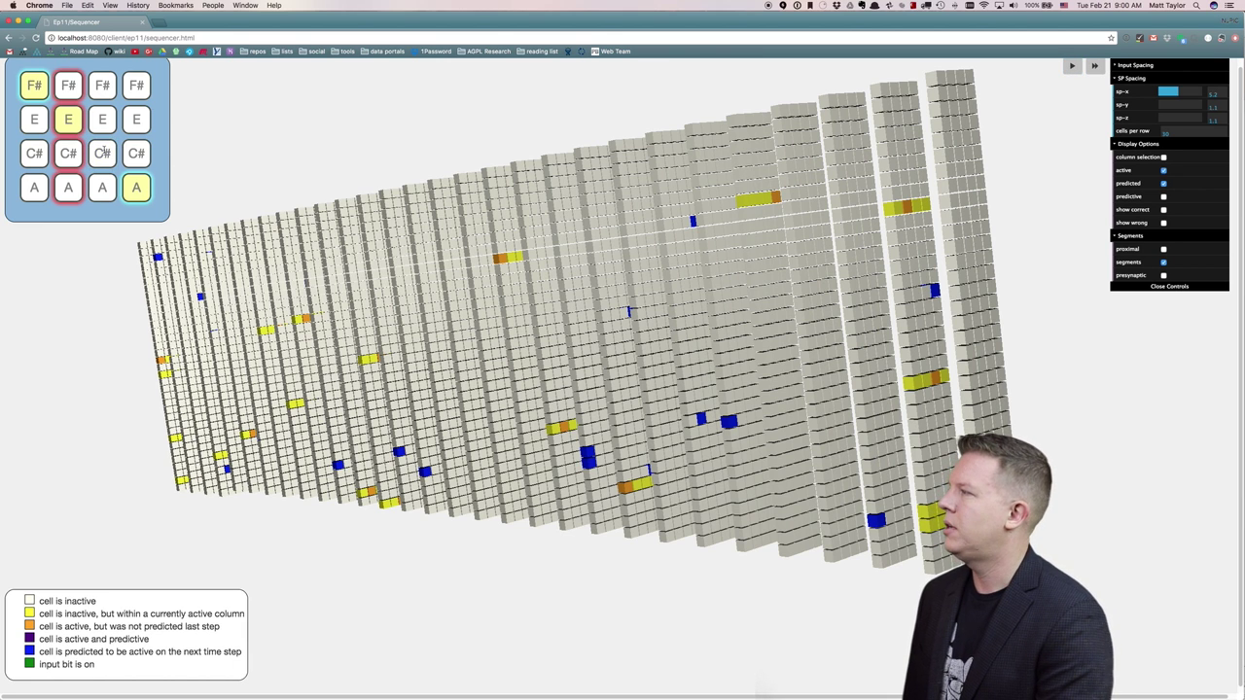
click(104, 87)
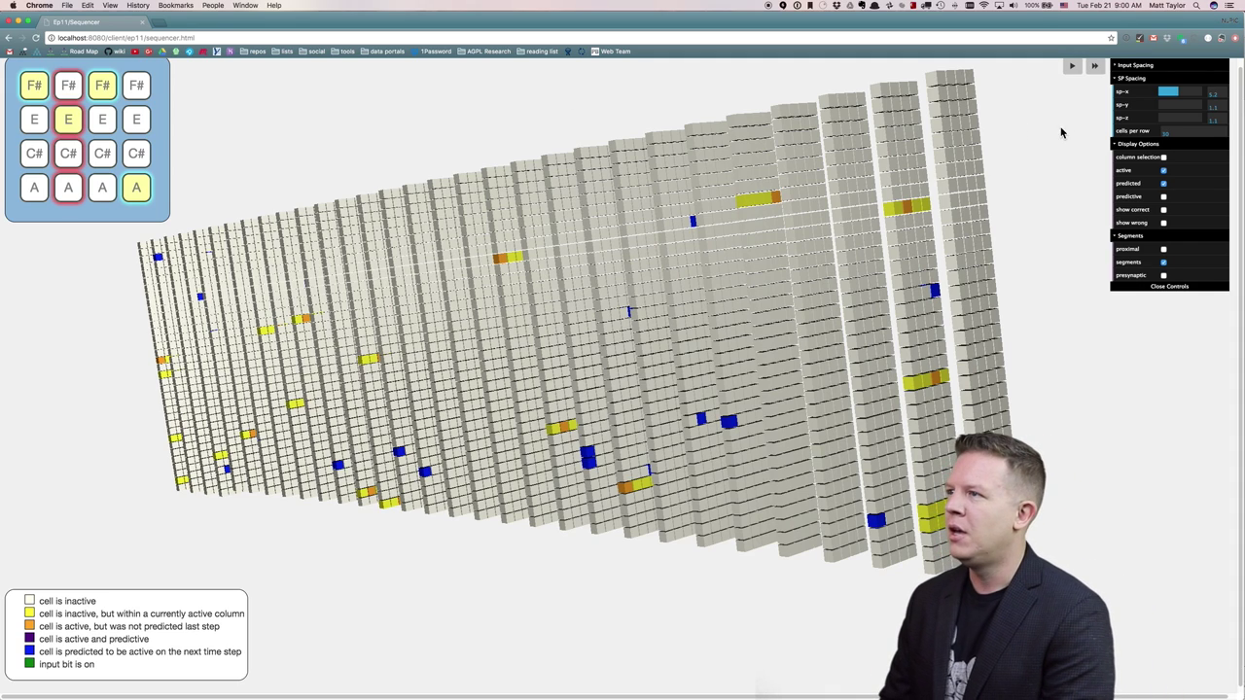
click(1094, 66)
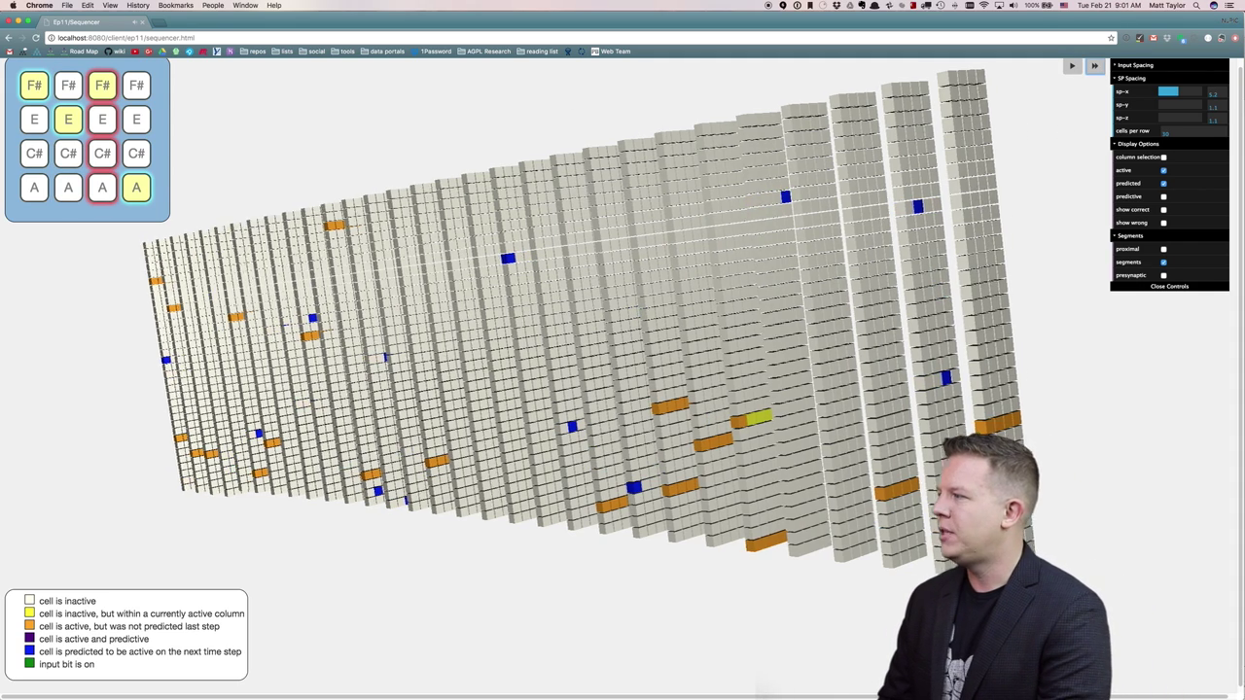
Turn off the 'predicted' option so only orange bursting active cells remain.
scroll(545, 312, up, 5)
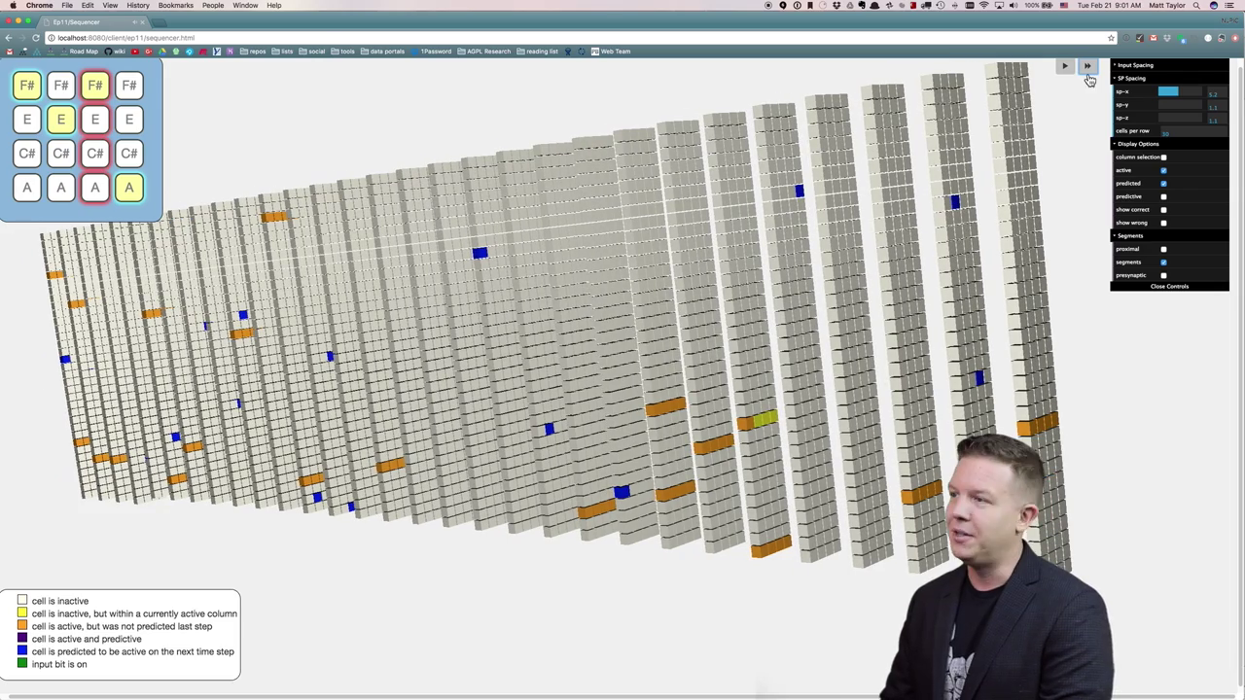
click(1163, 182)
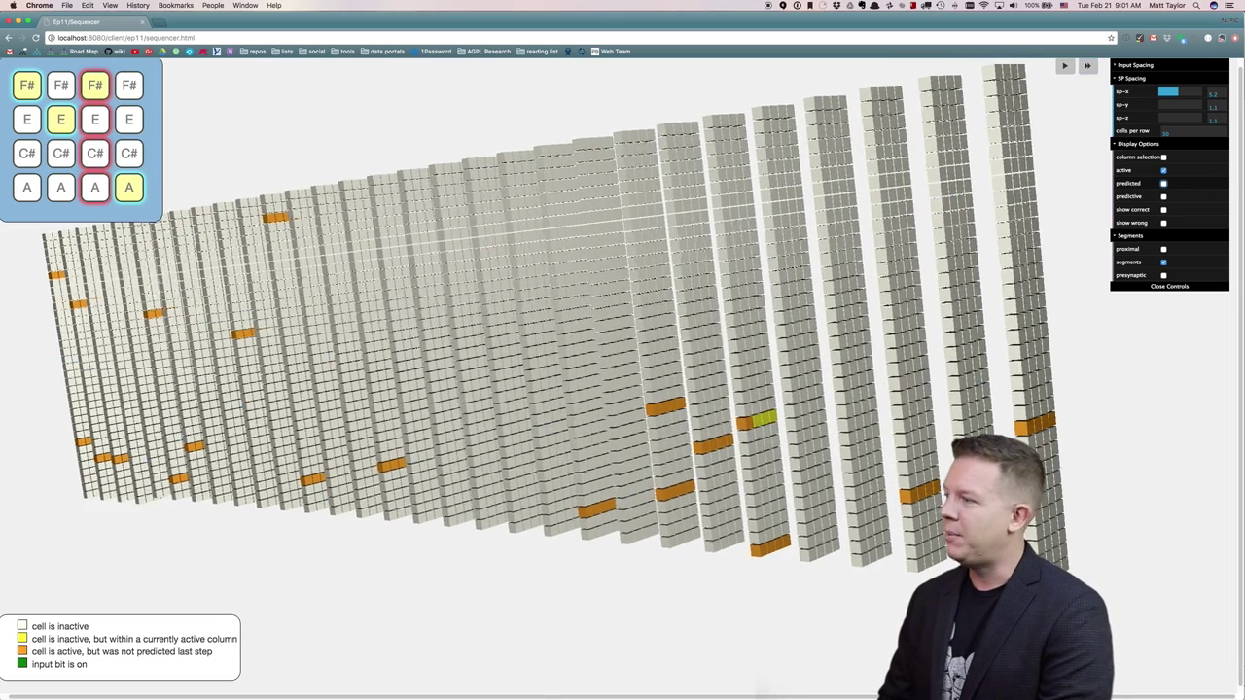
scroll(545, 311, up, 5)
scroll(545, 311, up, 4)
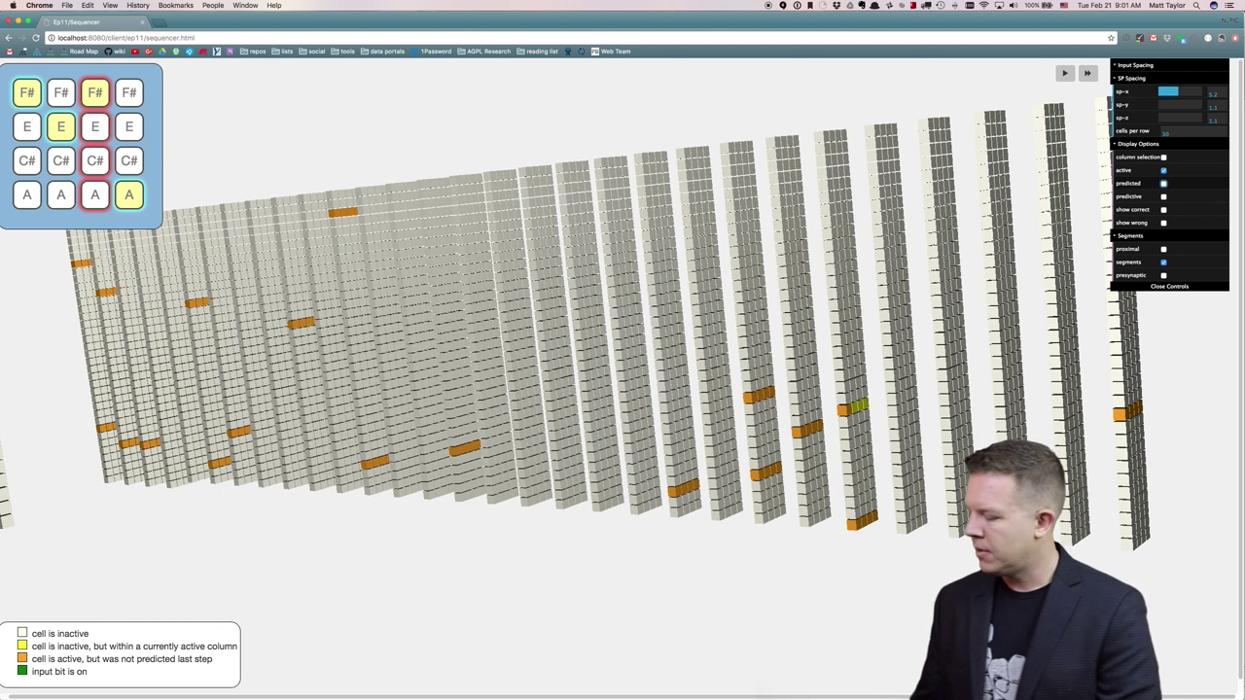
Fast-forward the altered sequence, show predicted instead of active cells, fast-forward again, step once.
click(1089, 76)
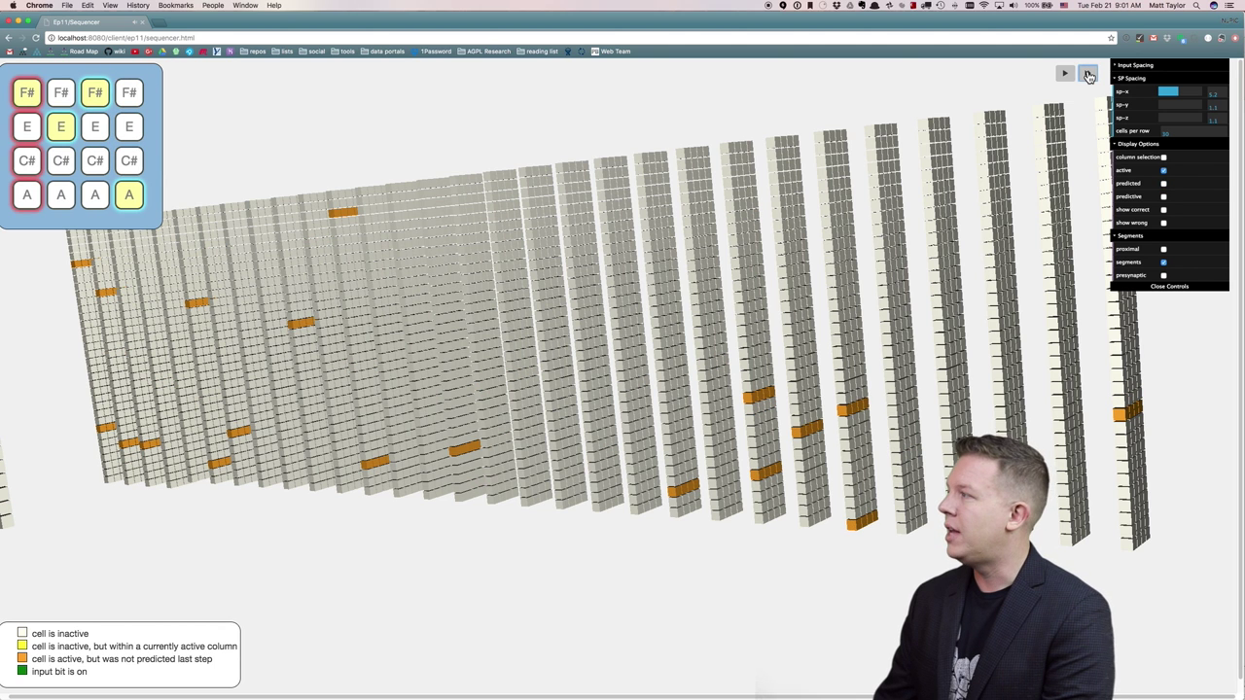
click(1164, 171)
click(1164, 184)
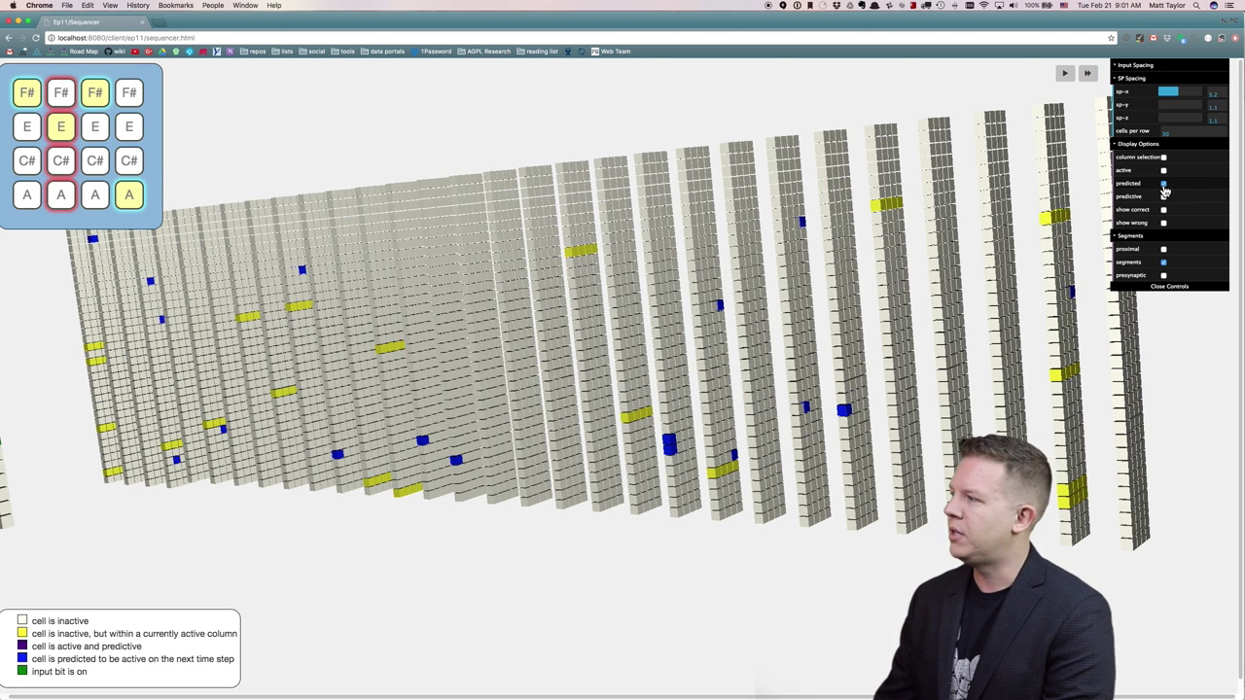
click(1089, 76)
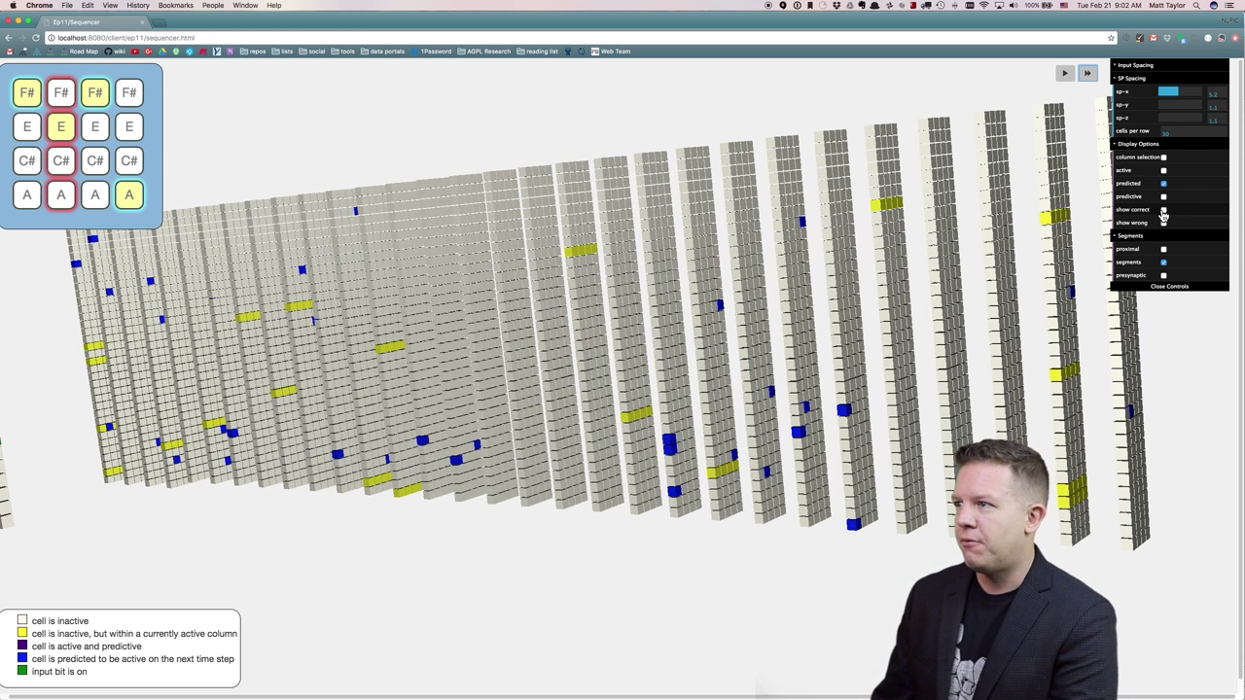
click(1088, 74)
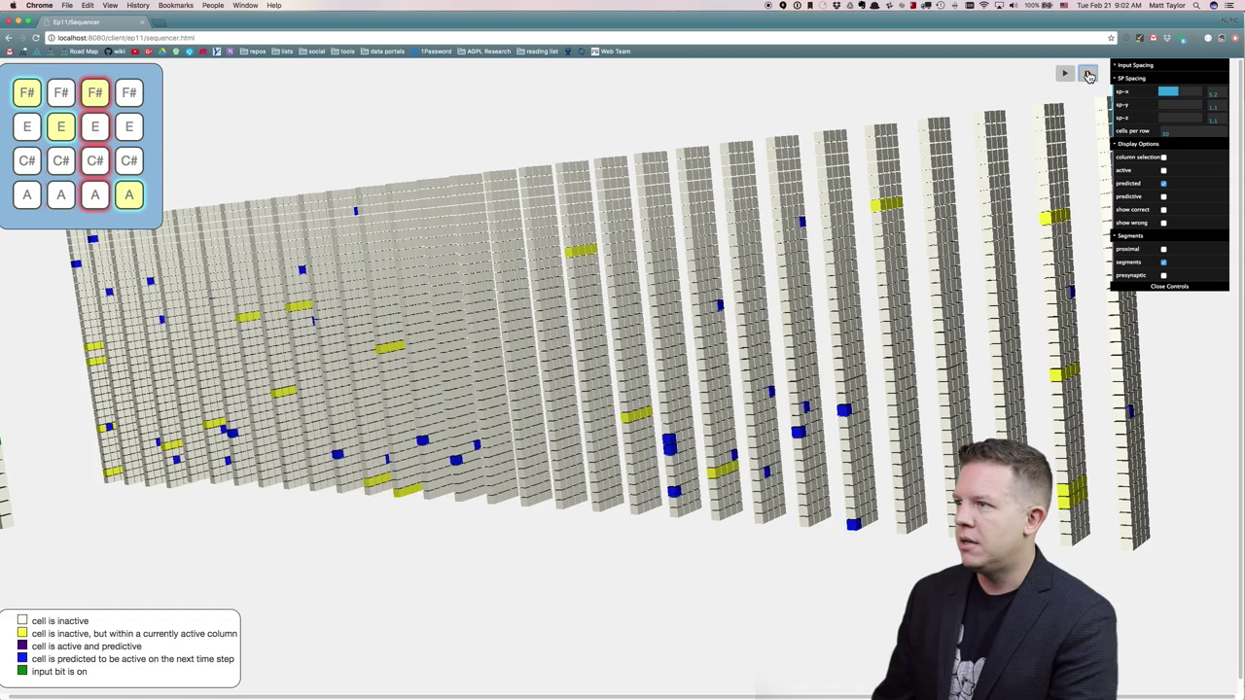
Swap the 'predicted' view for 'show correct' and 'show wrong' highlighting.
click(1164, 183)
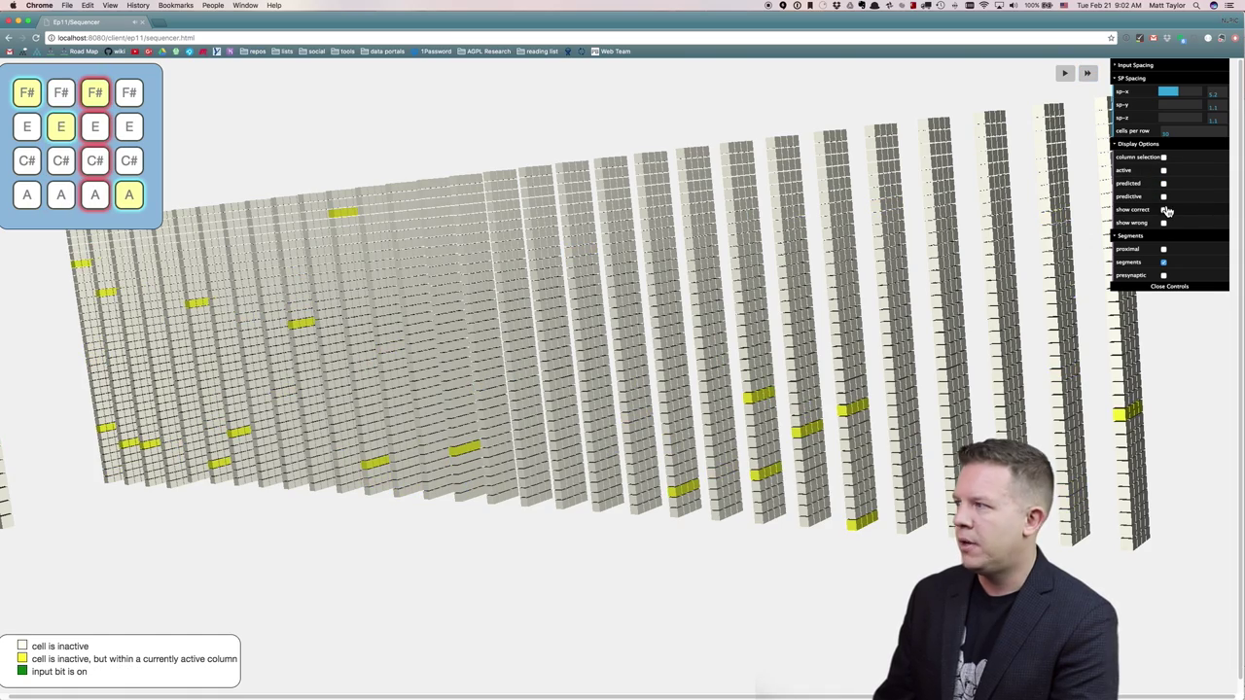
click(1164, 210)
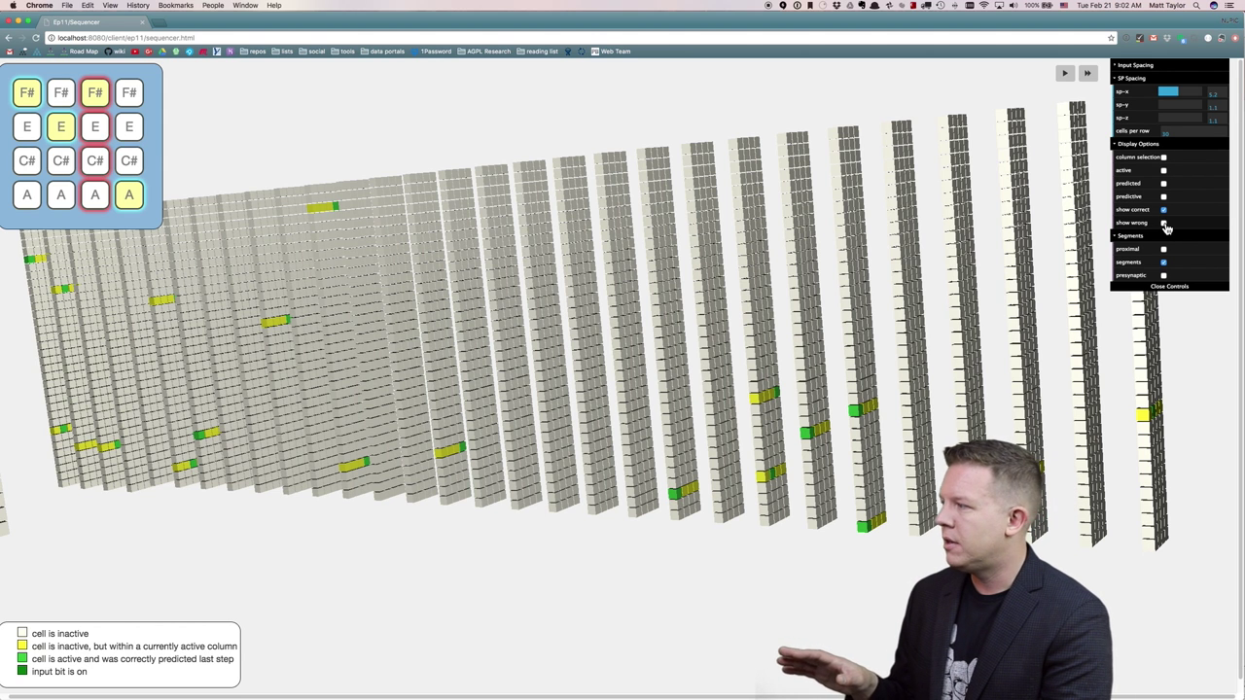
click(1164, 224)
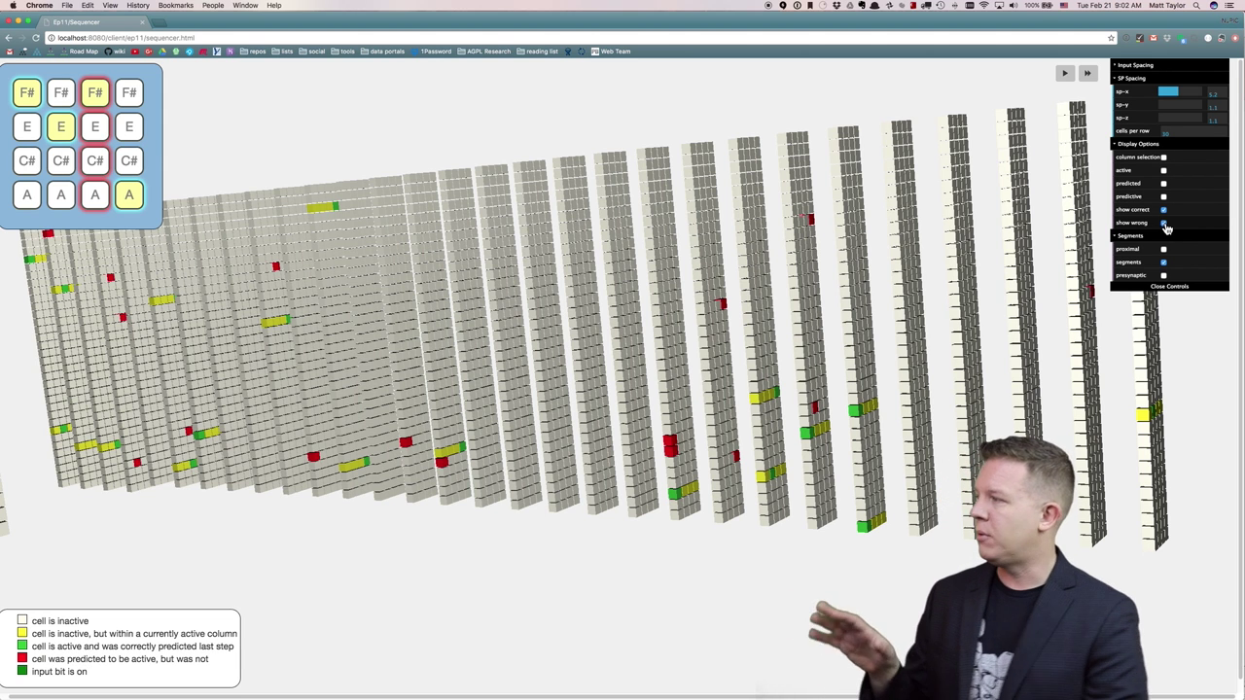